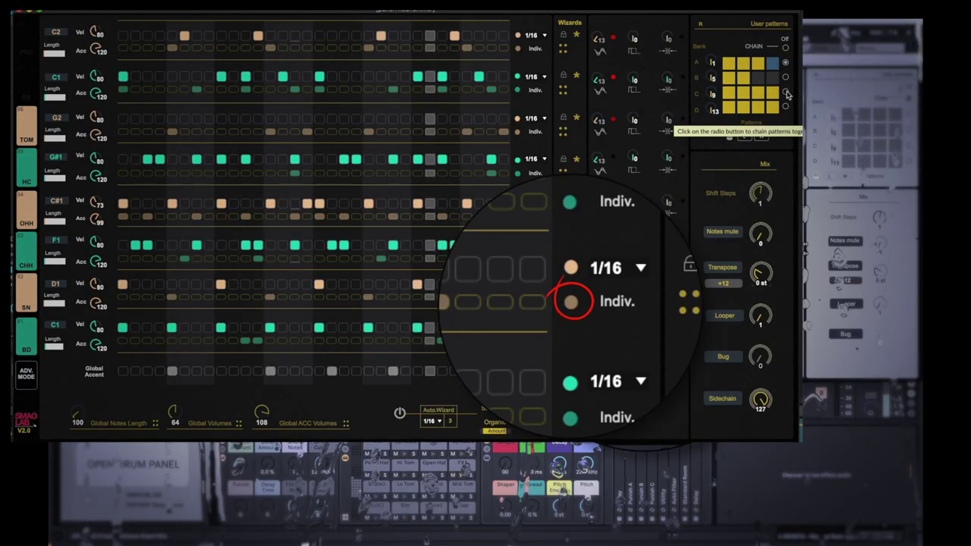
Chain the user patterns through row C and set the C#1 row's step rate to 1/8
click(785, 92)
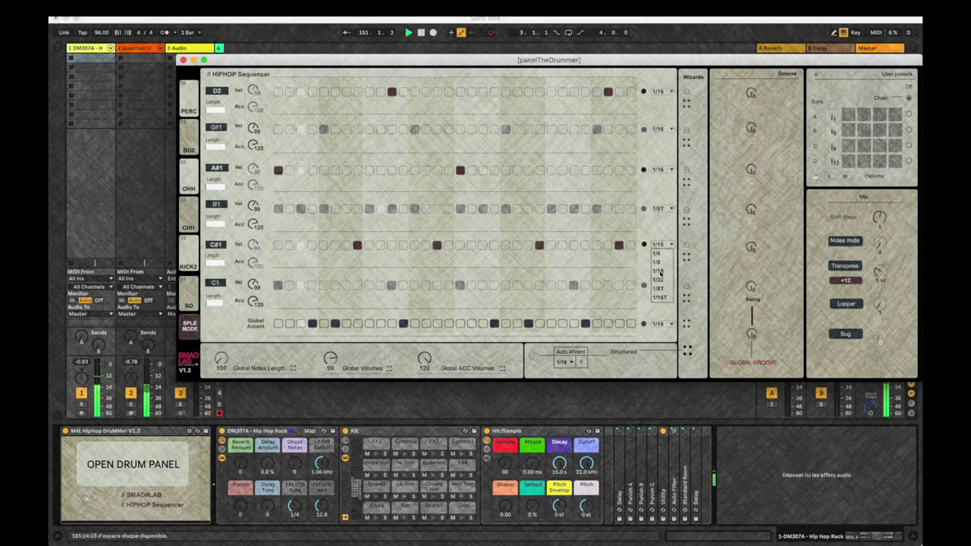
click(659, 262)
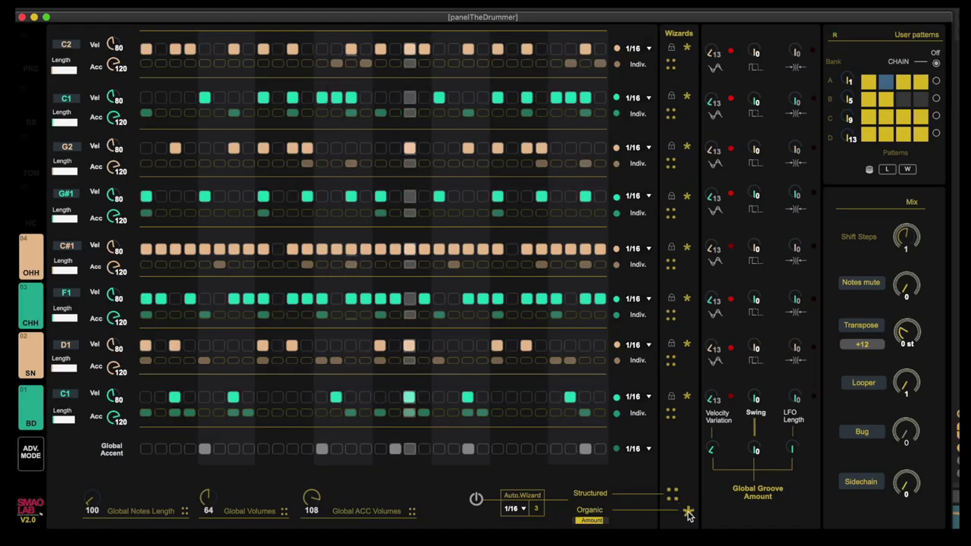
Apply the Organic wizard twice for two new variations of the whole drum pattern
click(688, 514)
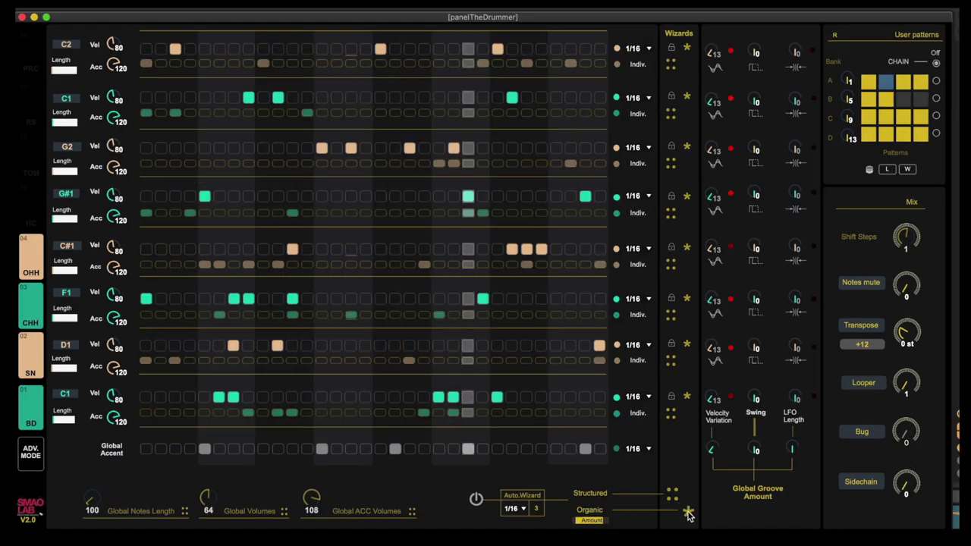
click(689, 514)
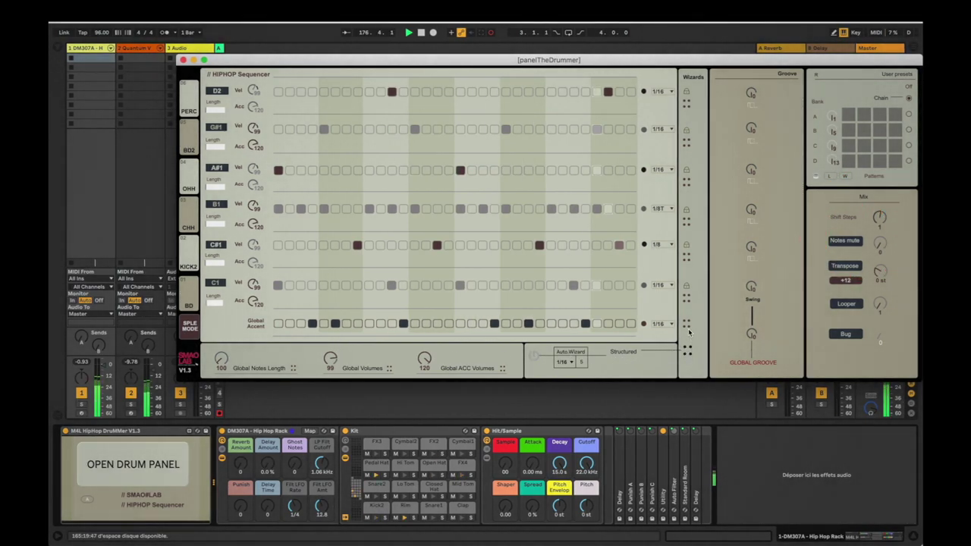
Select user preset A1, then regenerate all drum rows with the Structured wizard
click(848, 115)
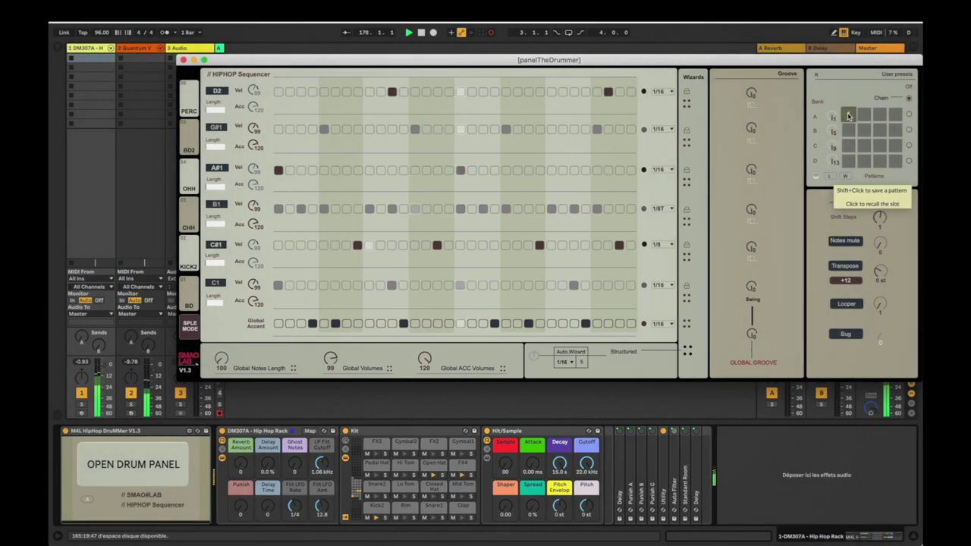
click(685, 355)
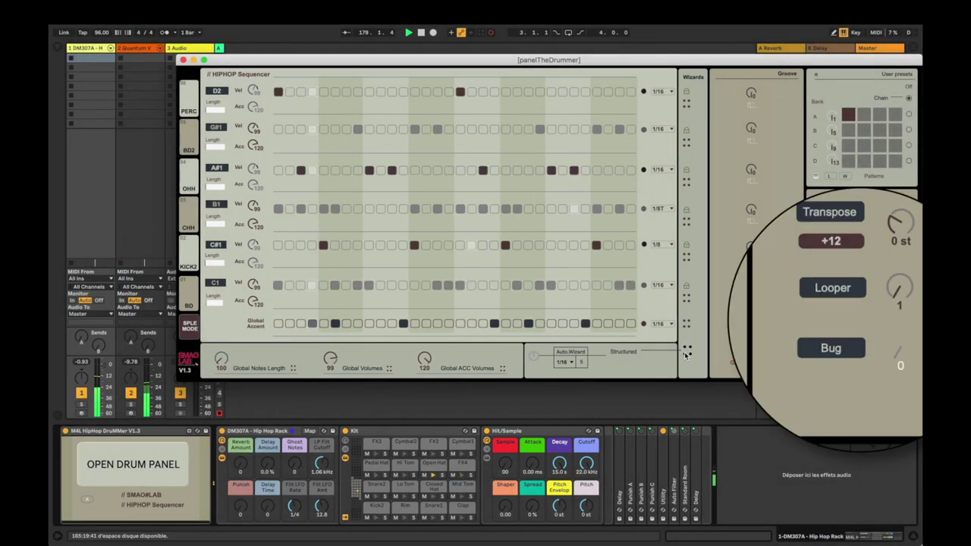